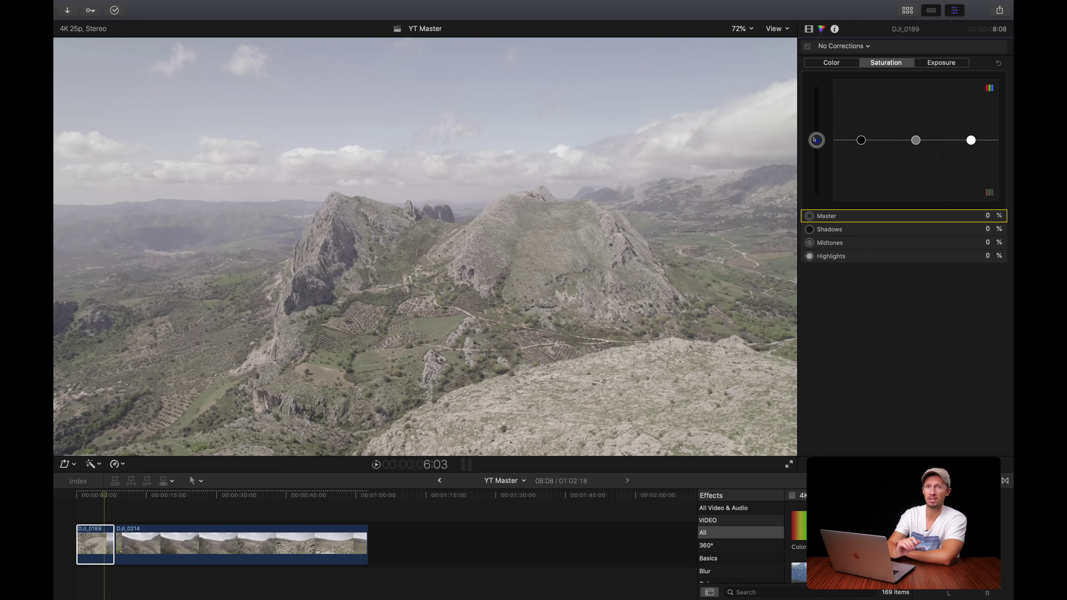
Raise the Color Board master saturation to 100% to make the drone landscape more vivid
{"action": "left_click_drag", "start_coordinate": [816, 139], "coordinate": [825, 64]}
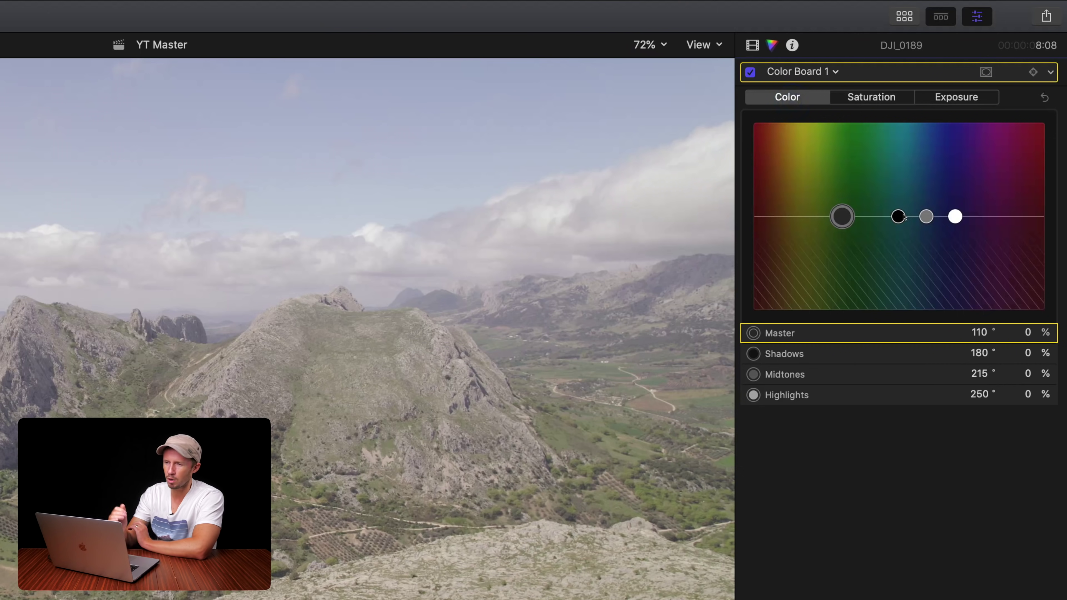
Shift the Color Board midtones colour to correct the drone clip's white balance
{"action": "mouse_move", "coordinate": [926, 216]}
{"action": "left_mouse_down"}
{"action": "mouse_move", "coordinate": [926, 197]}
{"action": "mouse_move", "coordinate": [924, 236]}
{"action": "mouse_move", "coordinate": [932, 205]}
{"action": "left_mouse_up"}
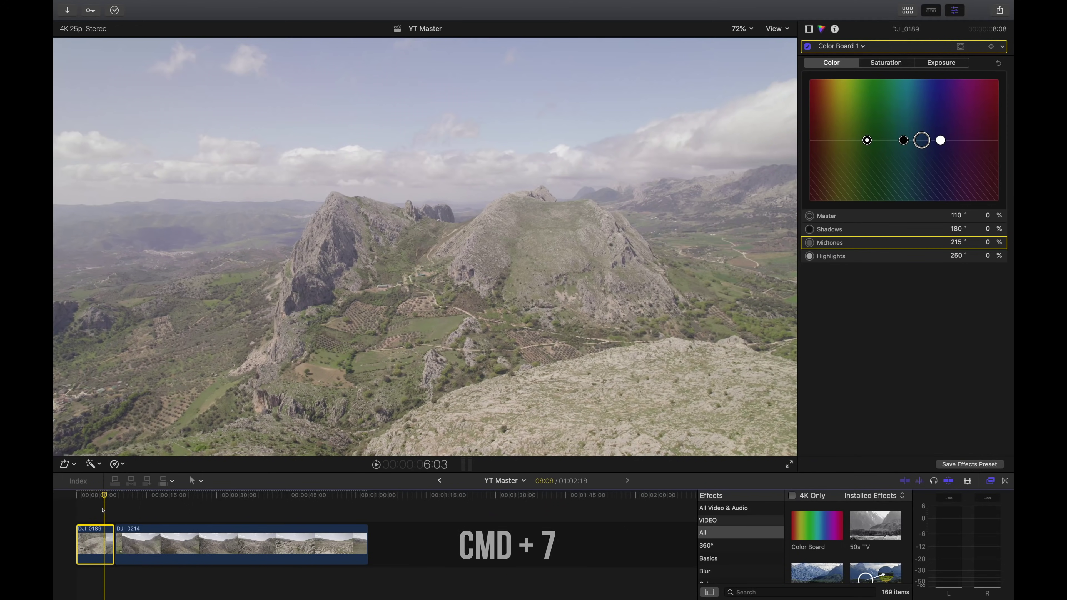
Show the Luma waveform scope beside the viewer with Cmd+7
{"action": "key", "text": "super+7"}
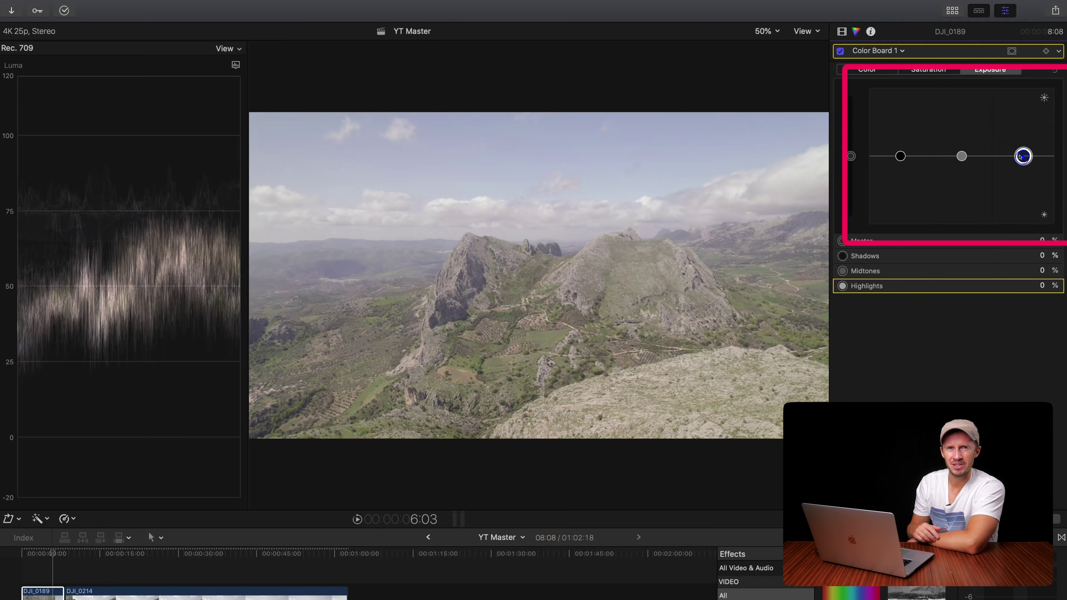
Set exposure highlights to 19% and shadows to -33%, then compare with the grade toggled off and on
{"action": "mouse_move", "coordinate": [1023, 156]}
{"action": "left_mouse_down"}
{"action": "mouse_move", "coordinate": [1025, 93]}
{"action": "mouse_move", "coordinate": [1023, 143]}
{"action": "left_mouse_up"}
{"action": "mouse_move", "coordinate": [900, 156]}
{"action": "left_mouse_down"}
{"action": "mouse_move", "coordinate": [900, 185]}
{"action": "mouse_move", "coordinate": [900, 174]}
{"action": "left_mouse_up"}
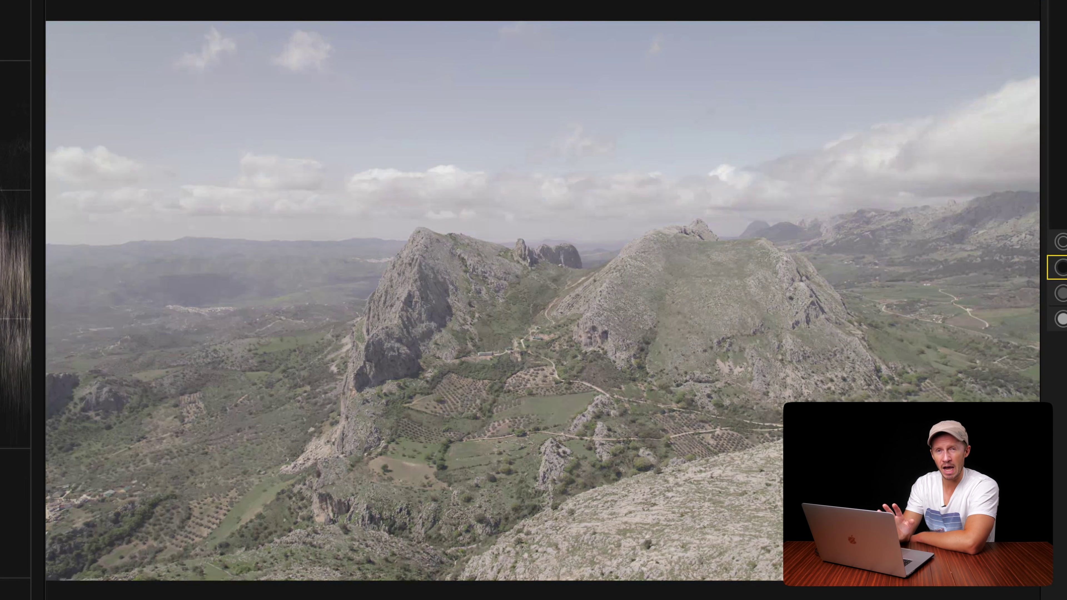
{"action": "key", "text": "shift+d"}
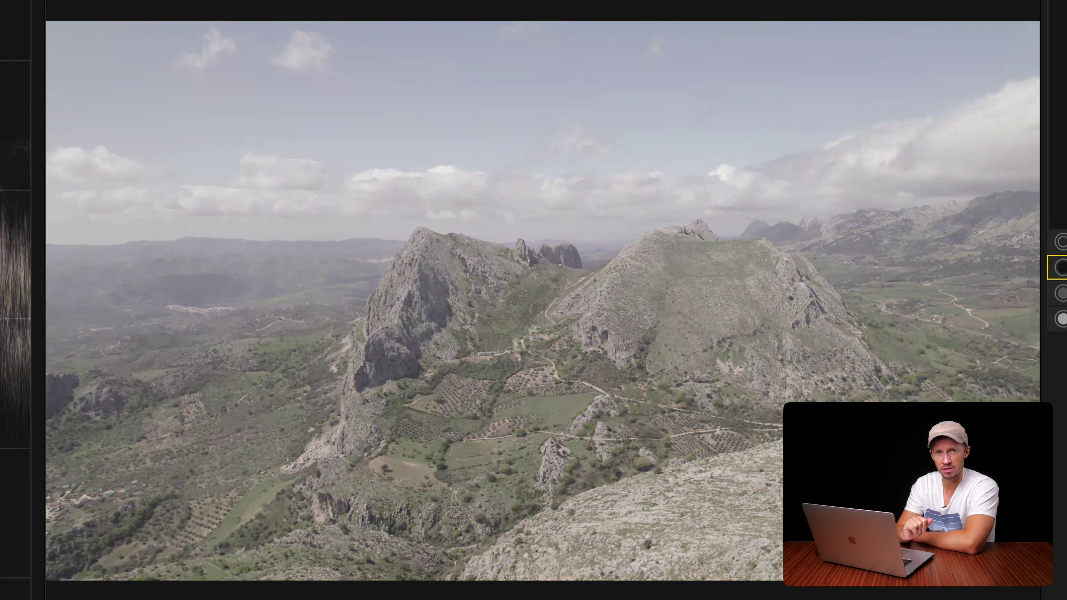
{"action": "key", "text": "shift+d"}
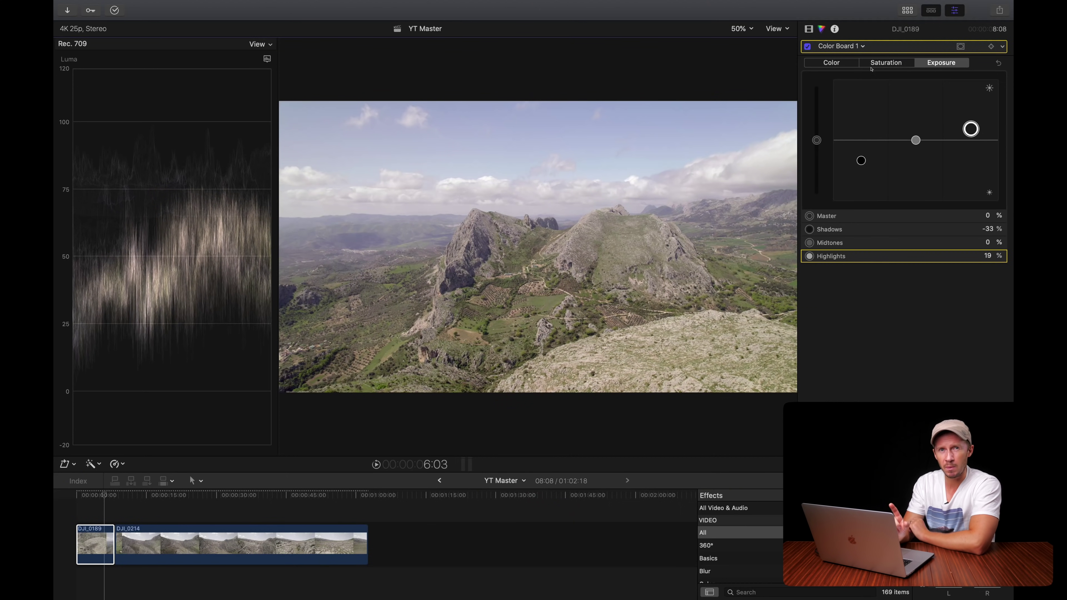
Add a Color Curves correction to the drone clip from the Color inspector's correction menu
{"action": "left_click", "coordinate": [856, 45]}
{"action": "left_click", "coordinate": [857, 110]}
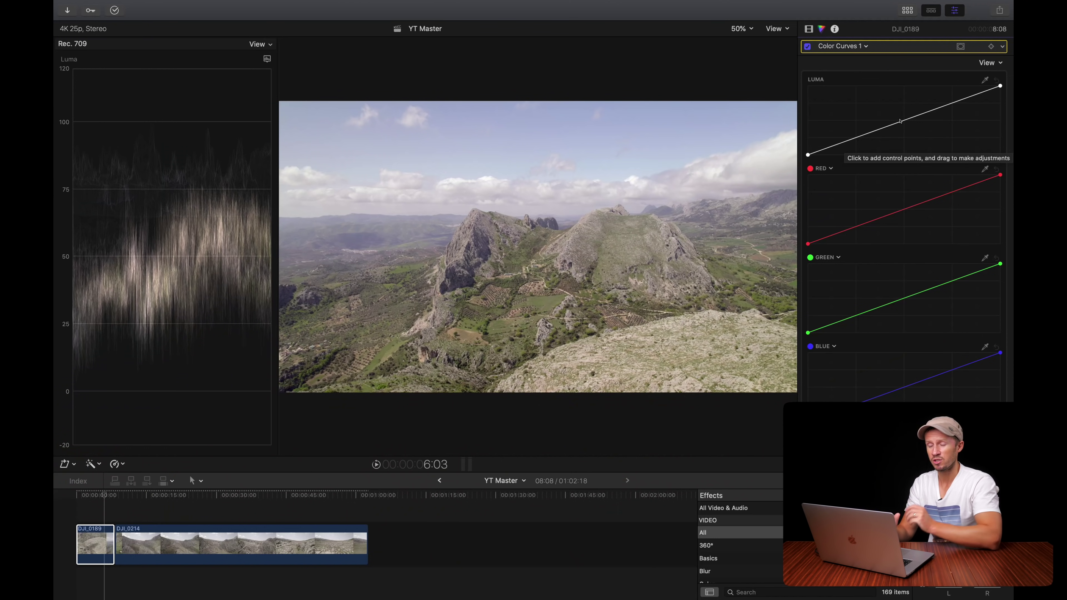
Add two points pulling the Luma curve down, then toggle Color Curves 1 to compare before and after
{"action": "left_click_drag", "start_coordinate": [900, 121], "coordinate": [910, 127]}
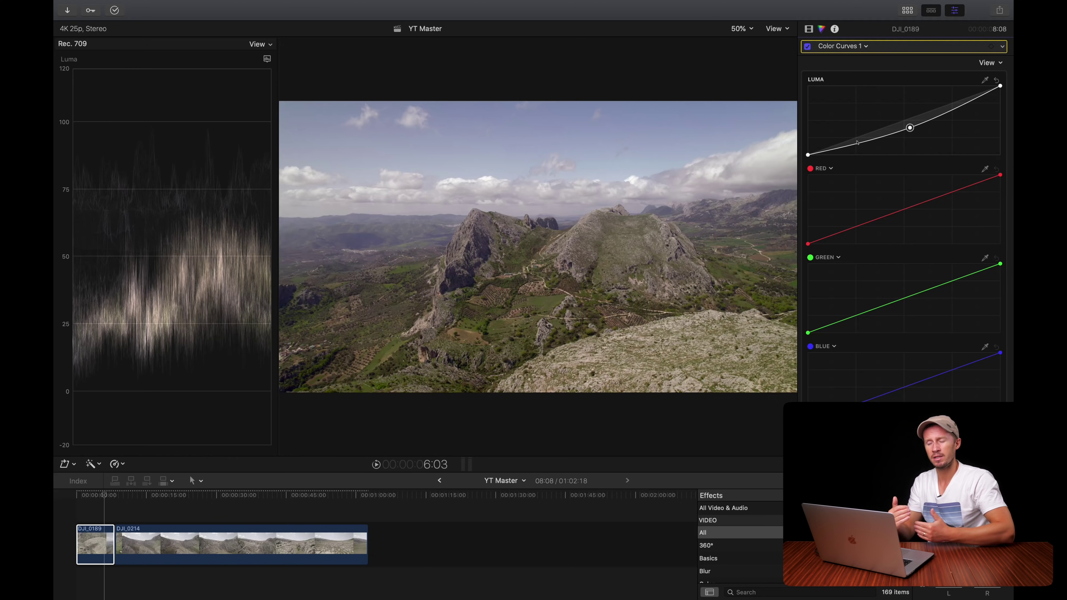
{"action": "left_click_drag", "start_coordinate": [856, 144], "coordinate": [859, 142]}
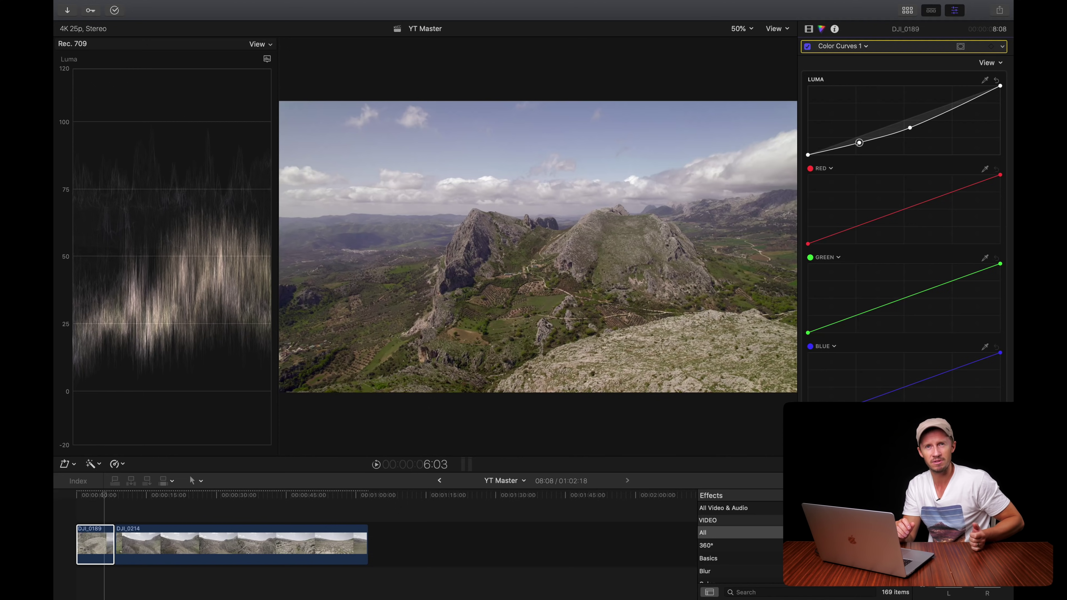
{"action": "left_click", "coordinate": [807, 47]}
{"action": "left_click", "coordinate": [806, 47]}
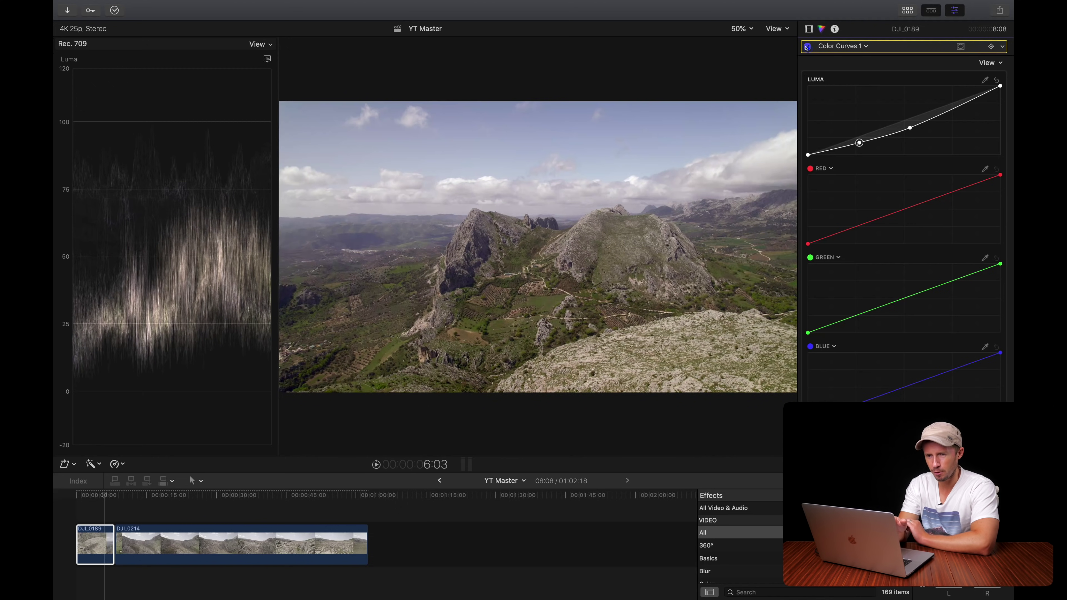
{"action": "left_click", "coordinate": [807, 47]}
{"action": "left_click", "coordinate": [807, 47]}
{"action": "left_click", "coordinate": [807, 46]}
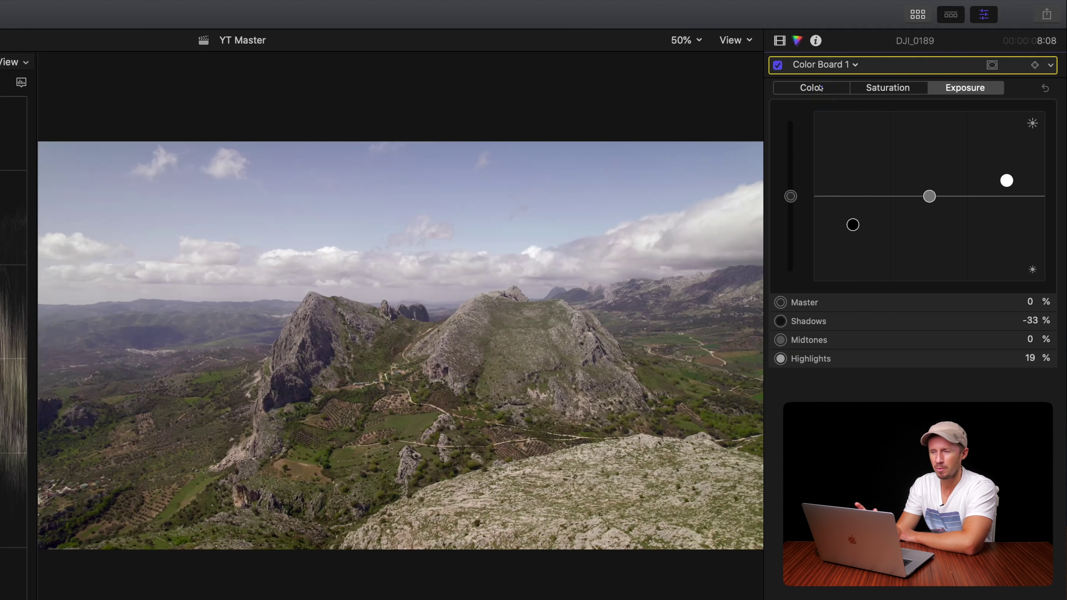
Try warming the Color Board midtones, then undo that midtones colour change
{"action": "key", "text": "ctrl+super+c"}
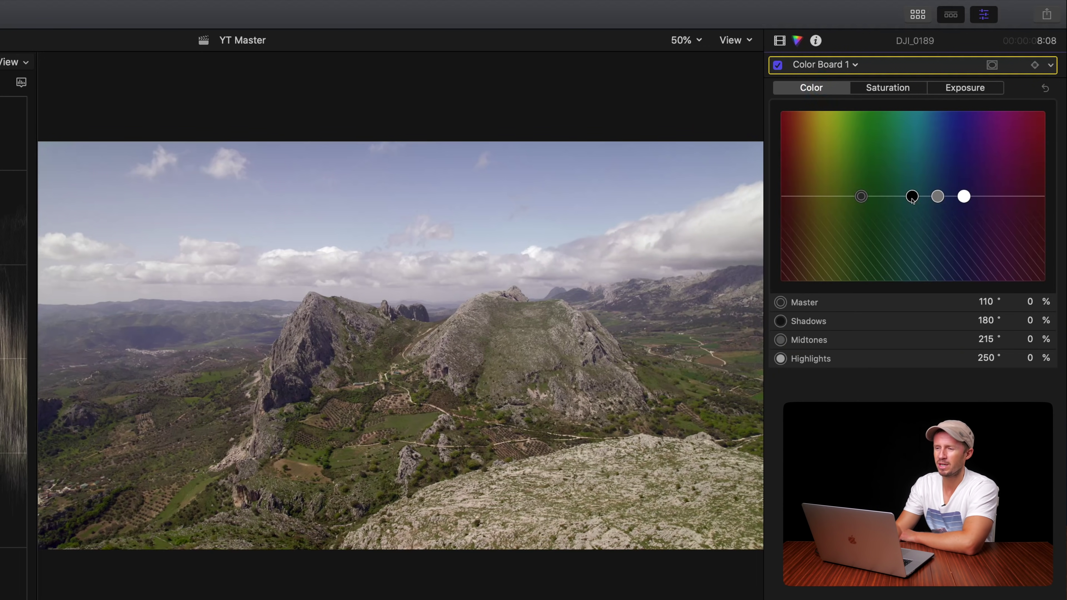
{"action": "mouse_move", "coordinate": [937, 196]}
{"action": "left_mouse_down"}
{"action": "mouse_move", "coordinate": [941, 224]}
{"action": "mouse_move", "coordinate": [938, 203]}
{"action": "left_mouse_up"}
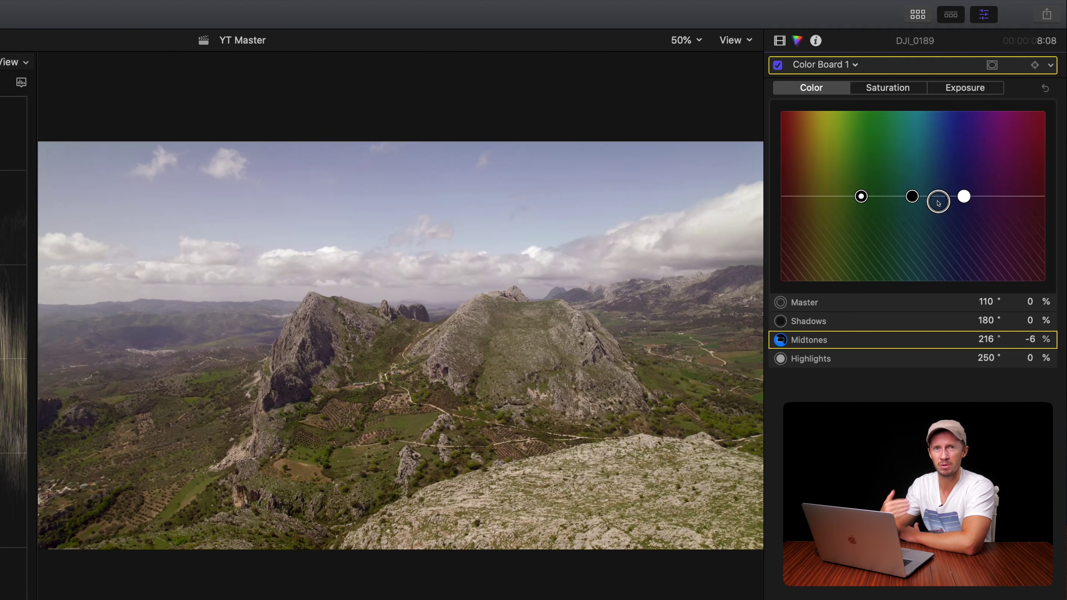
{"action": "key", "text": "Delete"}
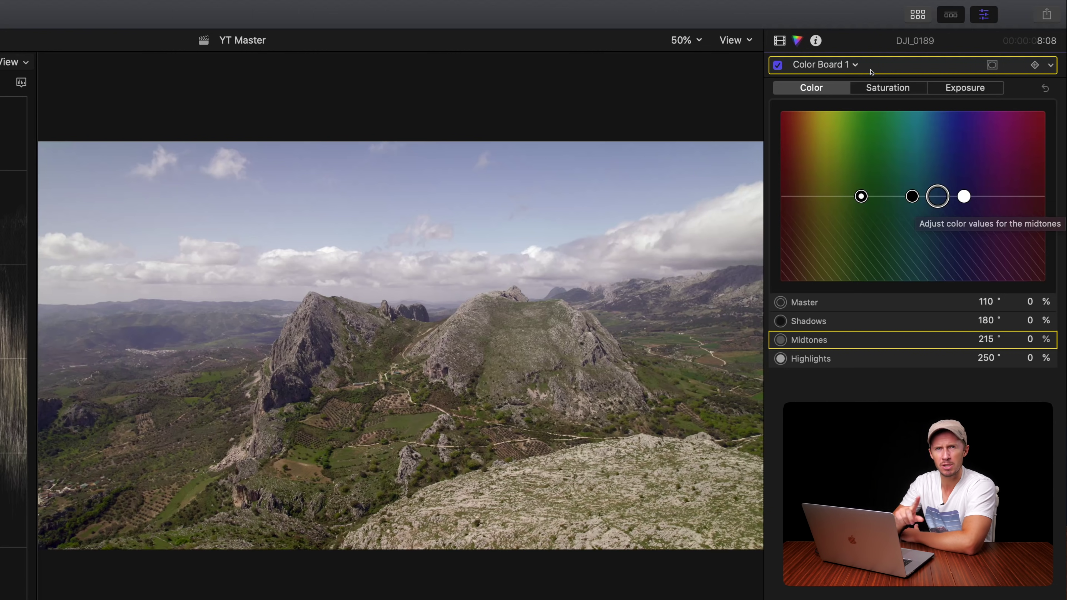
Add a Hue/Saturation Curves correction to the drone clip
{"action": "left_click", "coordinate": [853, 65]}
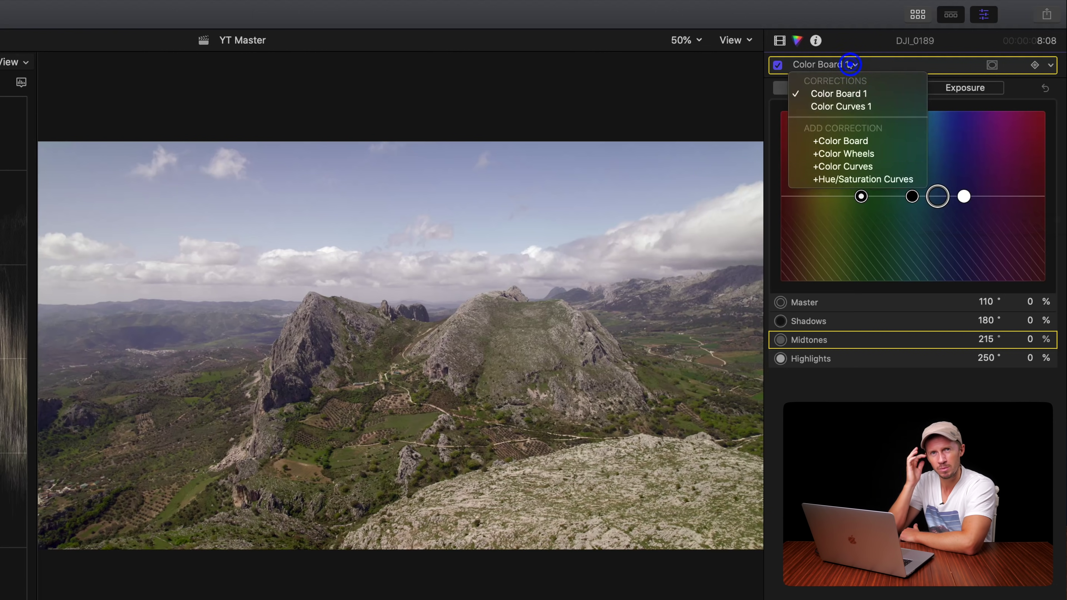
{"action": "left_click", "coordinate": [826, 179]}
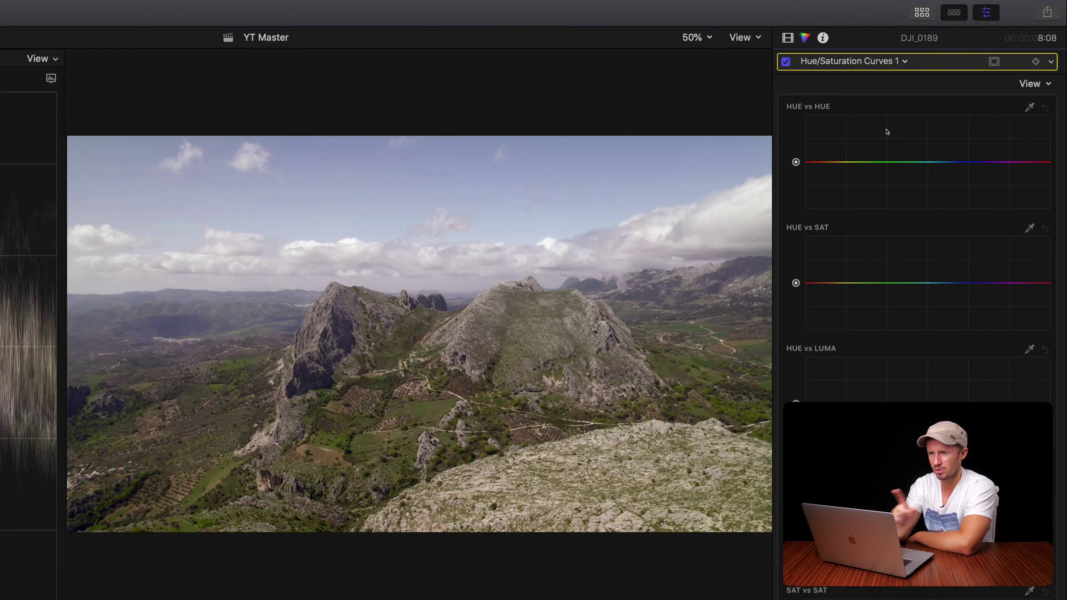
Sample the green field onto Hue vs Hue, lift it slightly toward warmer tones, and compare
{"action": "left_click", "coordinate": [1029, 107]}
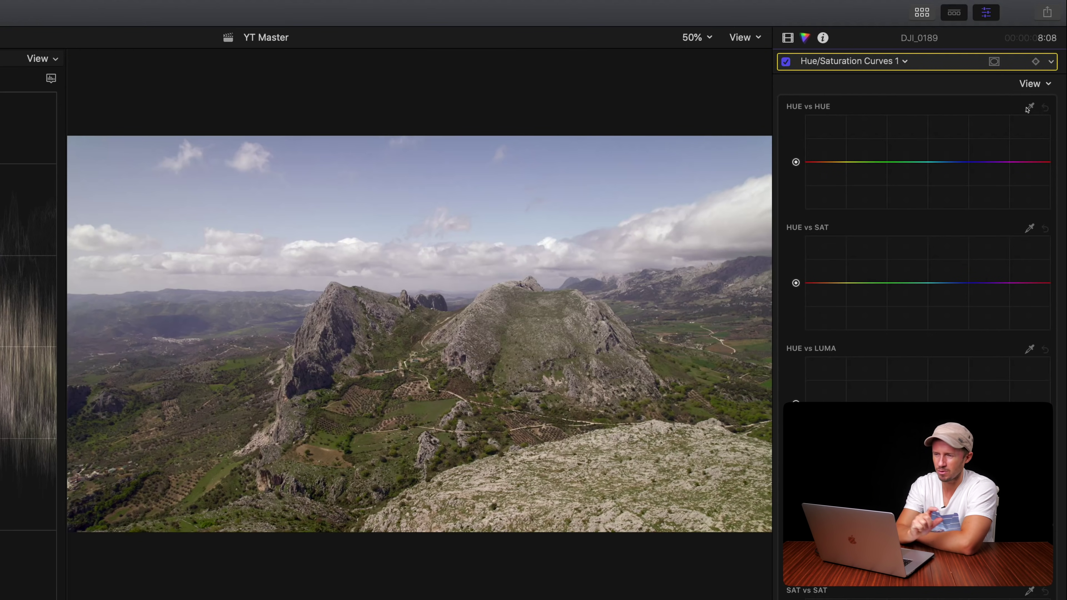
{"action": "left_click", "coordinate": [421, 403]}
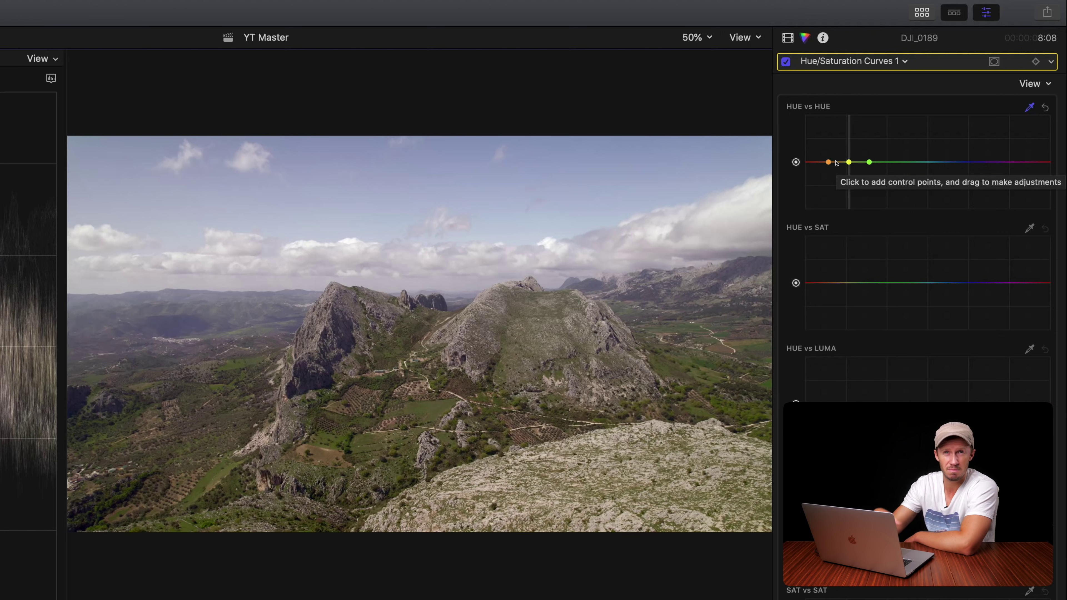
{"action": "left_click_drag", "start_coordinate": [846, 162], "coordinate": [850, 120]}
{"action": "left_click_drag", "start_coordinate": [870, 161], "coordinate": [816, 162]}
{"action": "left_click_drag", "start_coordinate": [850, 120], "coordinate": [851, 154]}
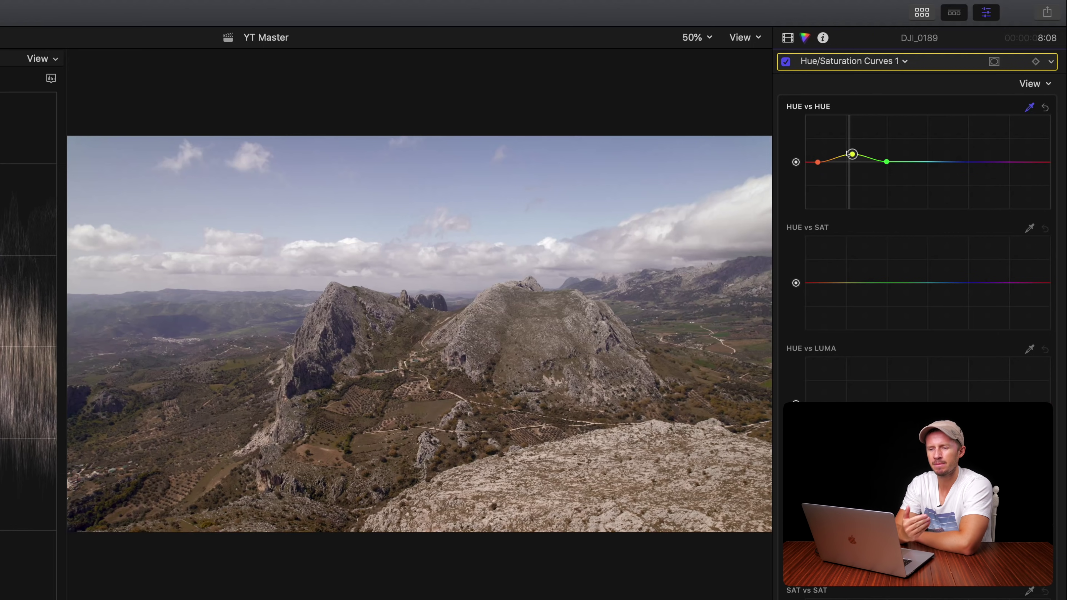
{"action": "left_click", "coordinate": [787, 61]}
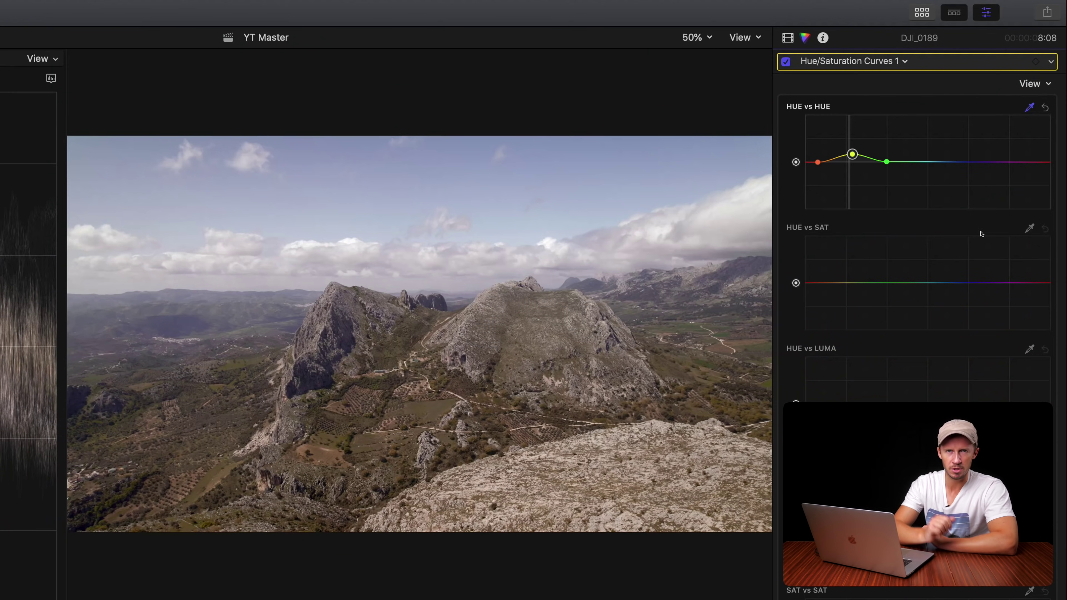
Sample the landscape yellows on the Hue vs Sat curve and boost their saturation
{"action": "left_click", "coordinate": [1027, 229]}
{"action": "left_click", "coordinate": [428, 400]}
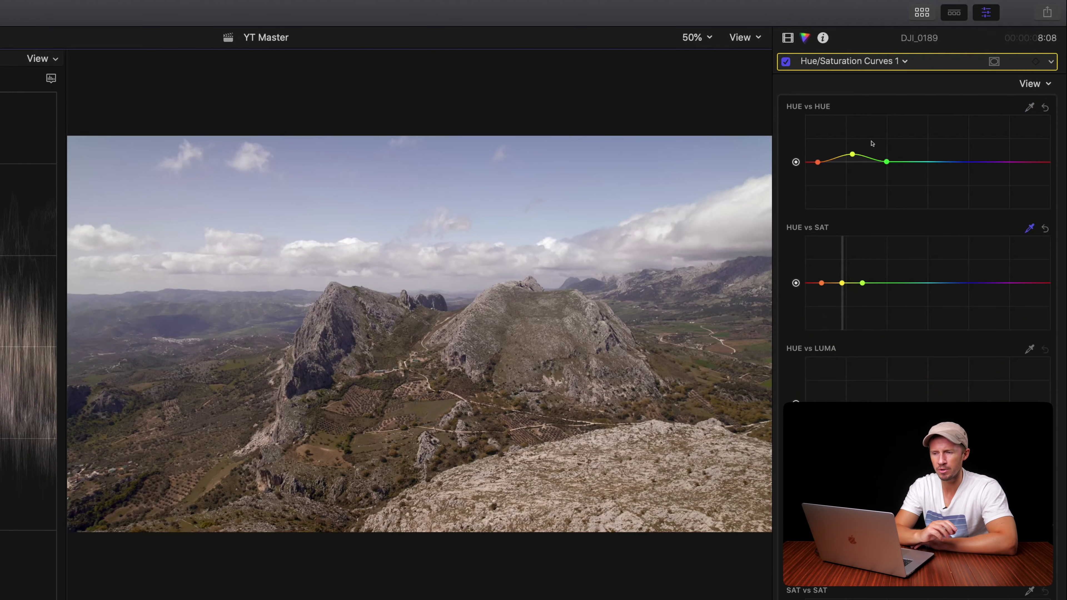
{"action": "left_click_drag", "start_coordinate": [842, 283], "coordinate": [814, 283]}
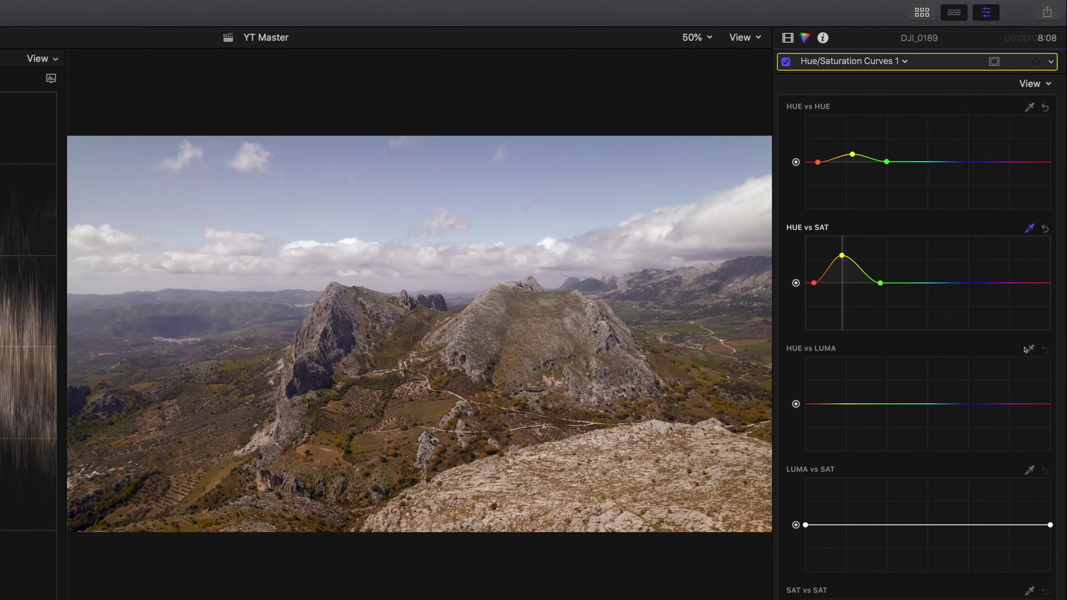
Sample the yellows on the Hue vs Luma curve and brighten them
{"action": "left_click", "coordinate": [1028, 348]}
{"action": "left_click", "coordinate": [431, 397]}
{"action": "mouse_move", "coordinate": [843, 404]}
{"action": "left_mouse_down"}
{"action": "mouse_move", "coordinate": [844, 375]}
{"action": "mouse_move", "coordinate": [841, 386]}
{"action": "mouse_move", "coordinate": [874, 404]}
{"action": "mouse_move", "coordinate": [814, 404]}
{"action": "mouse_move", "coordinate": [847, 387]}
{"action": "left_mouse_up"}
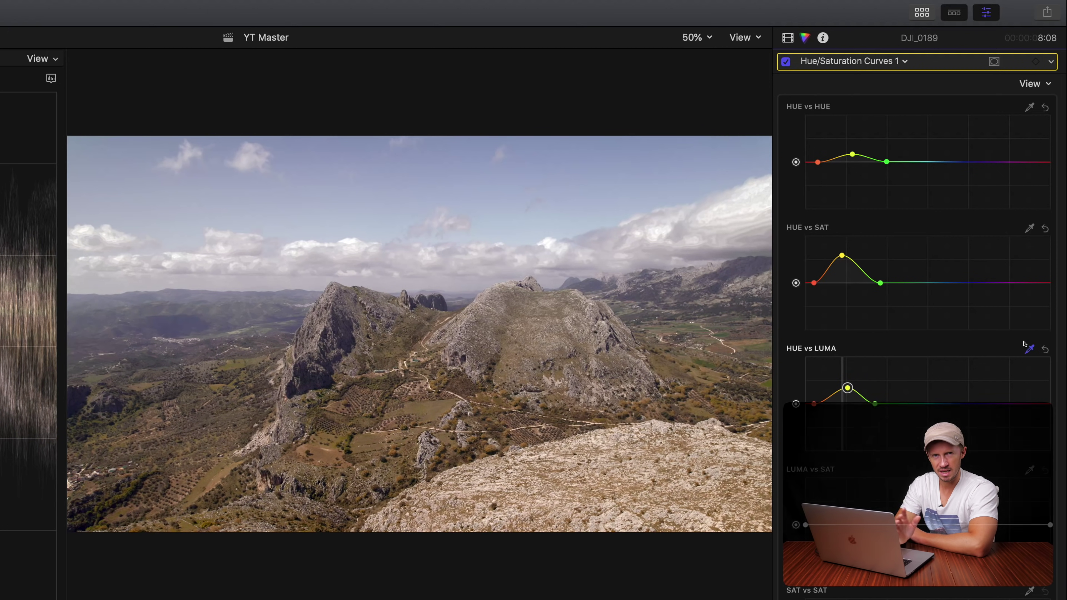
Add a second Hue/Saturation Curves correction and shift the sampled blue sky's hue toward teal
{"action": "left_click", "coordinate": [847, 63]}
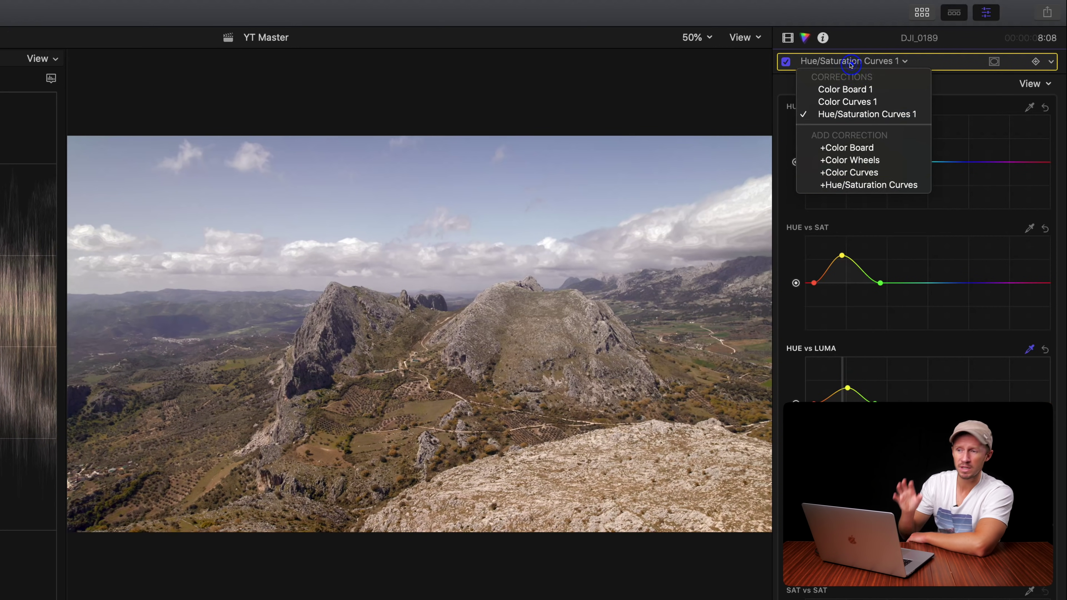
{"action": "left_click", "coordinate": [834, 183]}
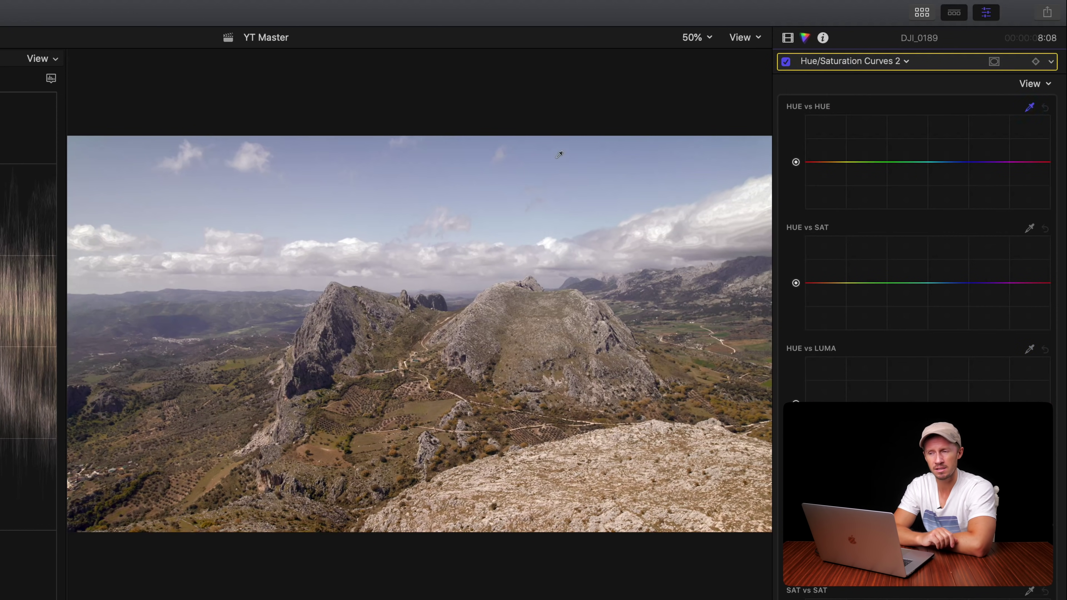
{"action": "left_click_drag", "start_coordinate": [584, 156], "coordinate": [606, 144]}
{"action": "left_click_drag", "start_coordinate": [957, 161], "coordinate": [988, 162]}
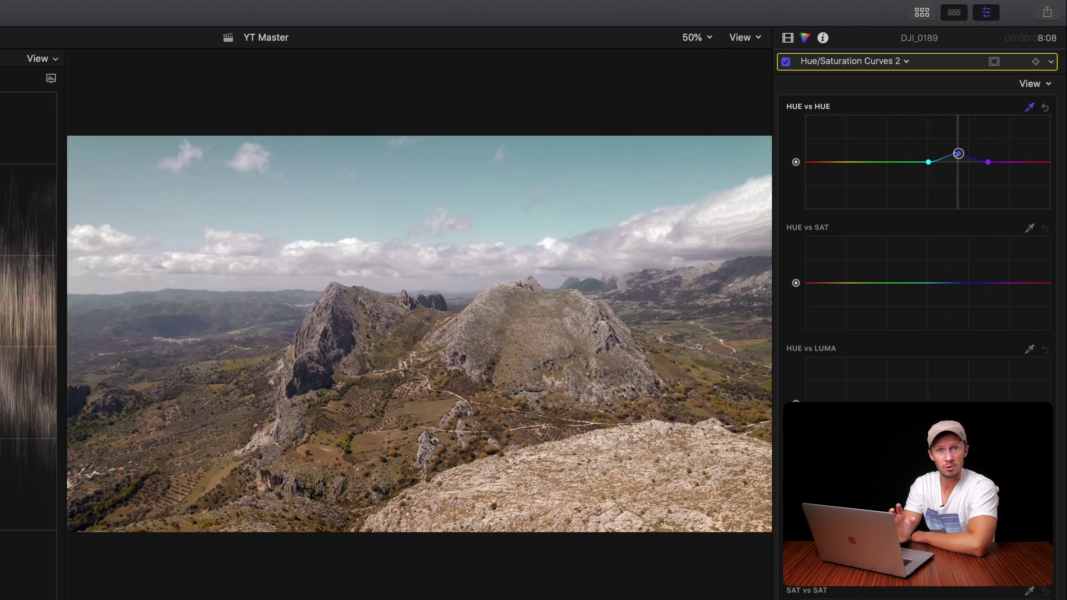
Sample the sky with the Hue vs Sat eyedropper and lower its saturation
{"action": "left_click", "coordinate": [1029, 228]}
{"action": "left_click", "coordinate": [598, 157]}
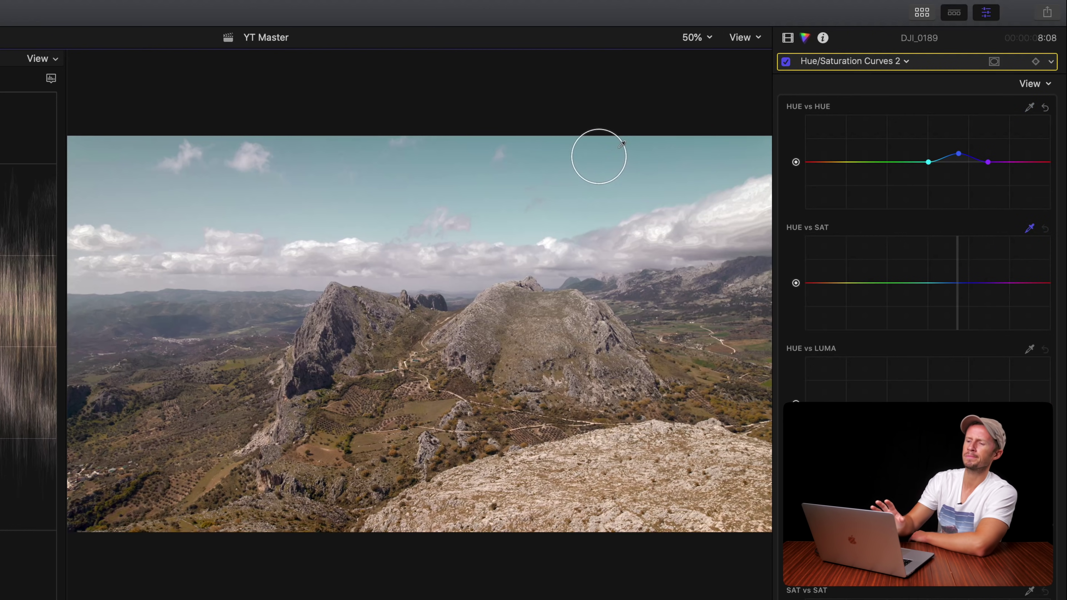
{"action": "left_click_drag", "start_coordinate": [955, 283], "coordinate": [980, 283]}
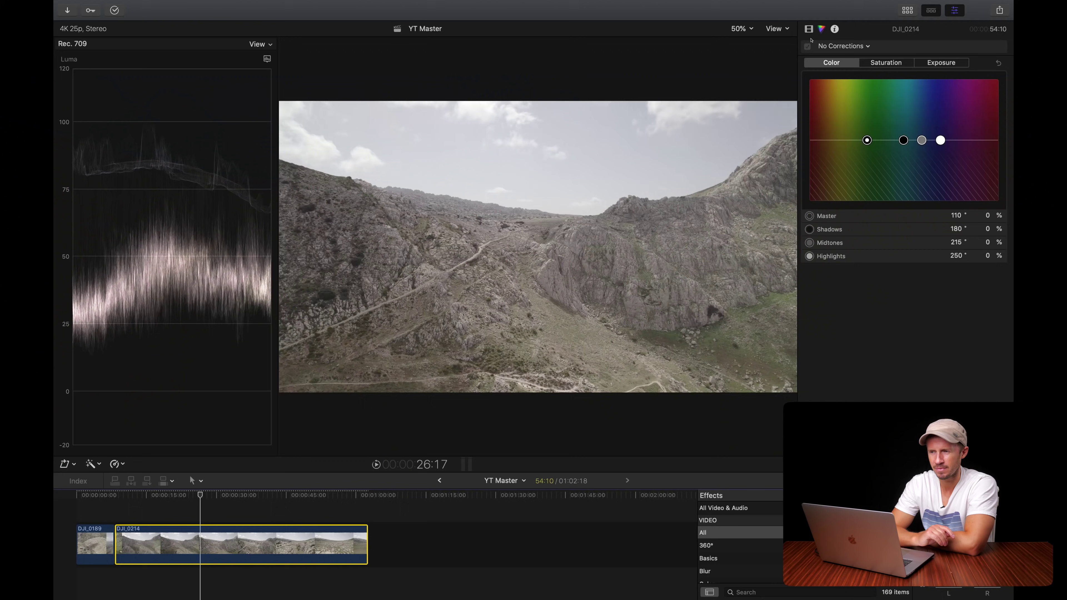
In the Color Board, raise master saturation and set exposure shadows to -22%, highlights to 22%
{"action": "left_click", "coordinate": [886, 62]}
{"action": "left_click_drag", "start_coordinate": [816, 140], "coordinate": [842, 78]}
{"action": "left_click", "coordinate": [941, 62]}
{"action": "left_click_drag", "start_coordinate": [860, 140], "coordinate": [858, 152]}
{"action": "left_click_drag", "start_coordinate": [970, 140], "coordinate": [972, 125]}
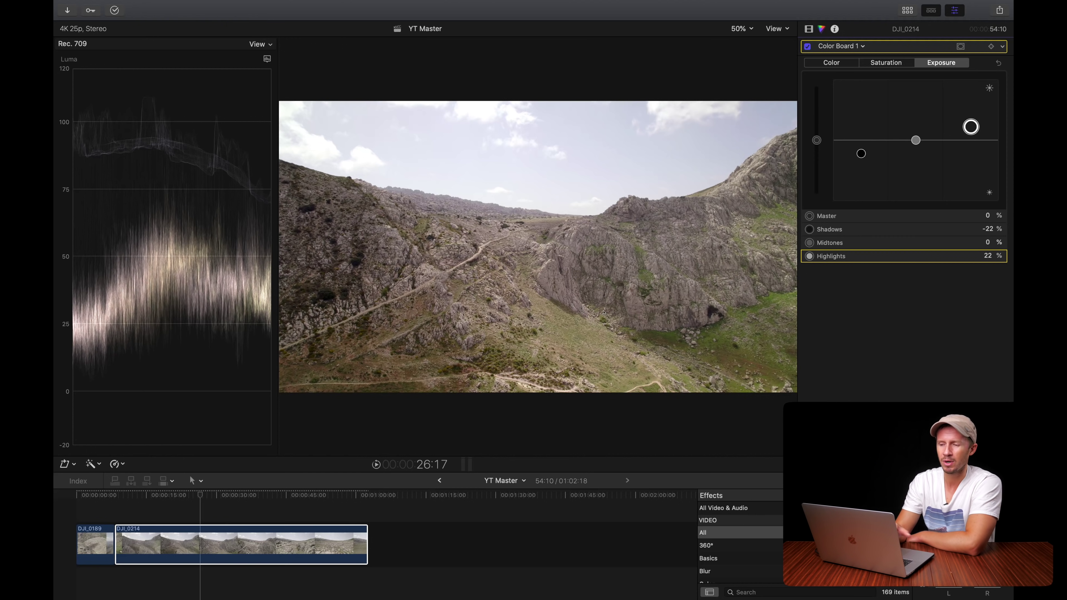
Add a Color Curves correction and bend the Luma curve to deepen the midtones
{"action": "left_click", "coordinate": [840, 46]}
{"action": "left_click", "coordinate": [857, 107]}
{"action": "left_click", "coordinate": [903, 122]}
{"action": "left_click_drag", "start_coordinate": [903, 122], "coordinate": [916, 122]}
Add low and near-top points to the Luma curve, then toggle Color Curves off and on to compare
{"action": "left_click", "coordinate": [859, 138]}
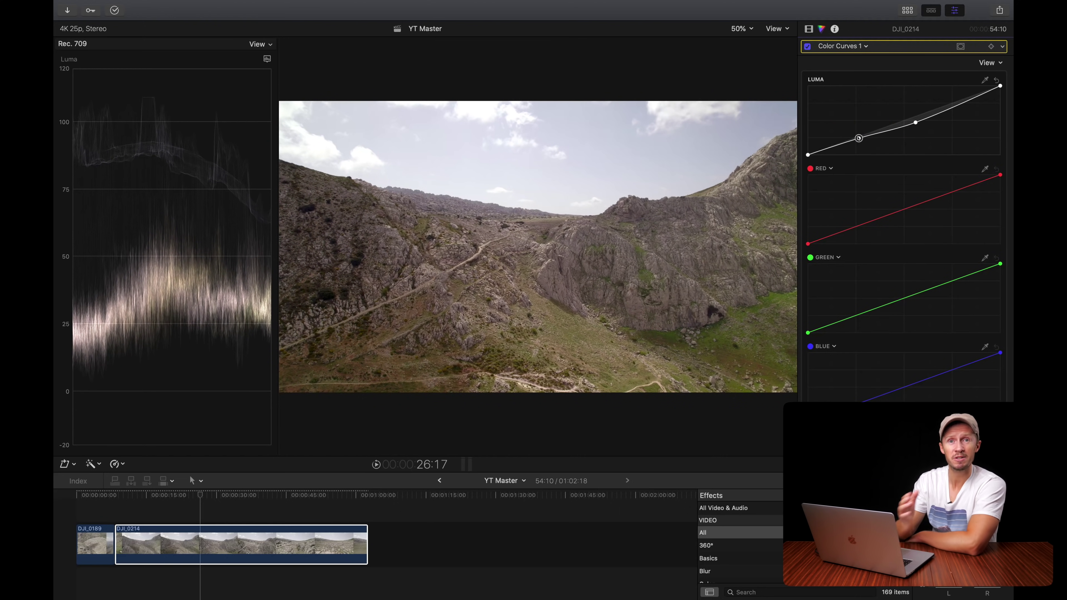
{"action": "left_click", "coordinate": [959, 103]}
{"action": "left_click", "coordinate": [807, 46]}
{"action": "left_click", "coordinate": [807, 46]}
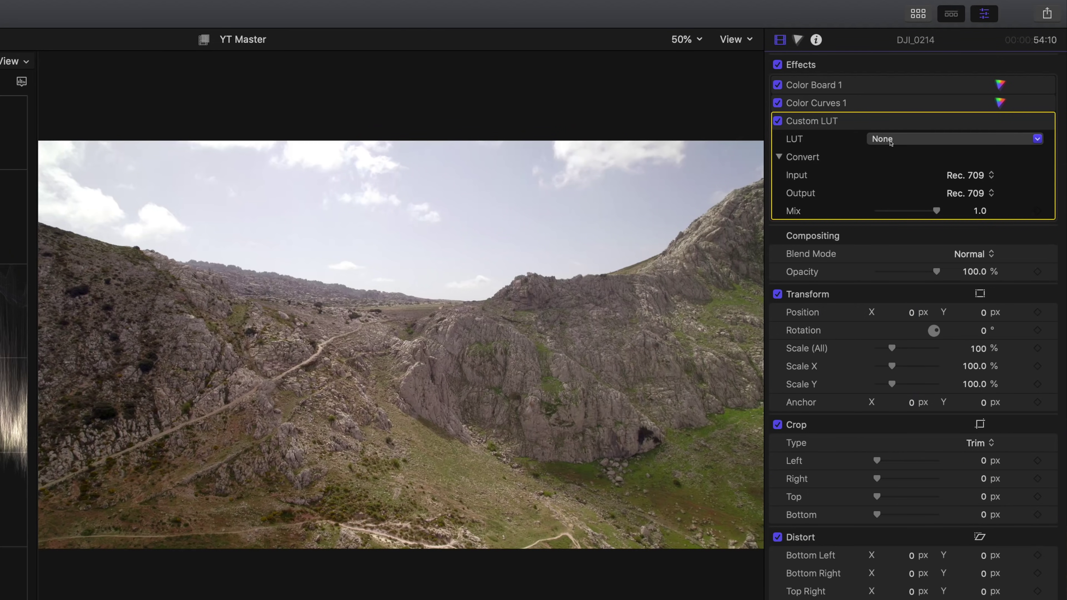
Choose DFG - Arran from the Custom LUT pop-up on DJI_0214
{"action": "left_click", "coordinate": [889, 137]}
{"action": "left_click", "coordinate": [892, 180]}
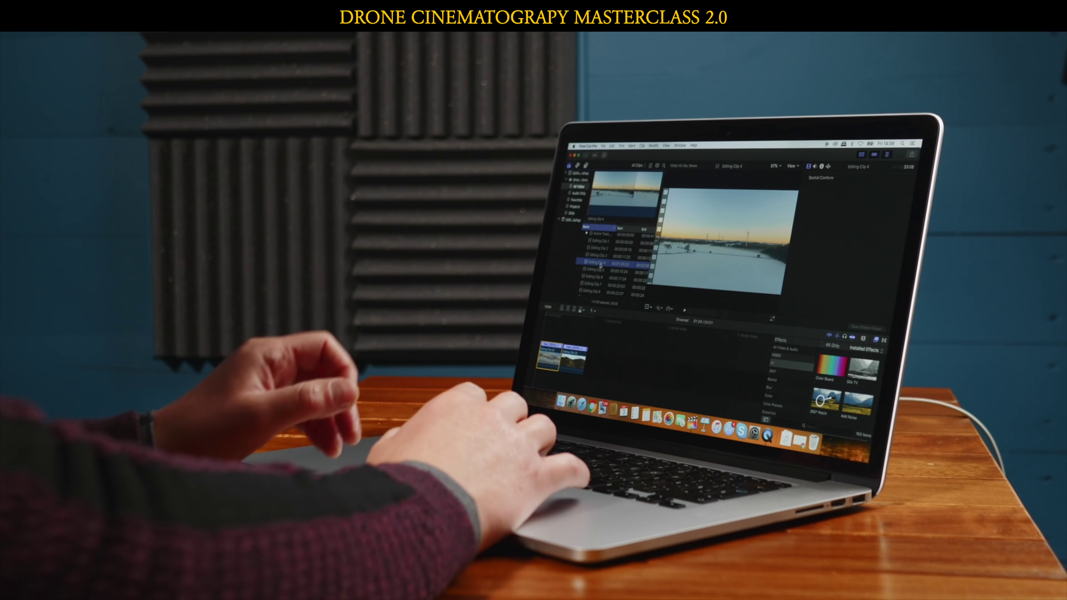
{"action": "left_click", "coordinate": [613, 192]}
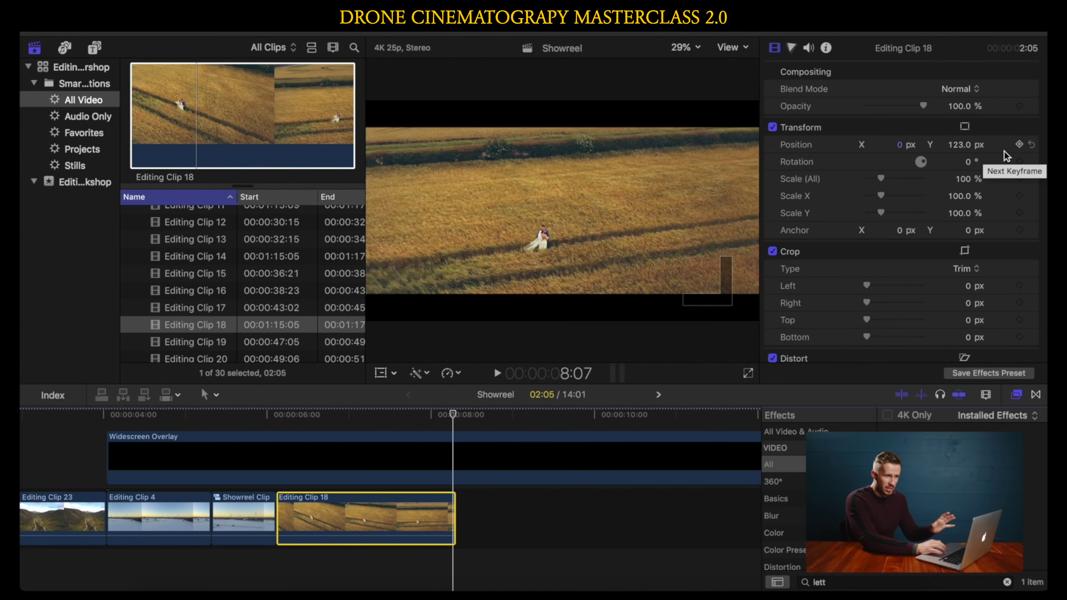
Jump to Editing Clip 18's next Position keyframe, where Y reads -12.4 px
{"action": "left_click", "coordinate": [1006, 147]}
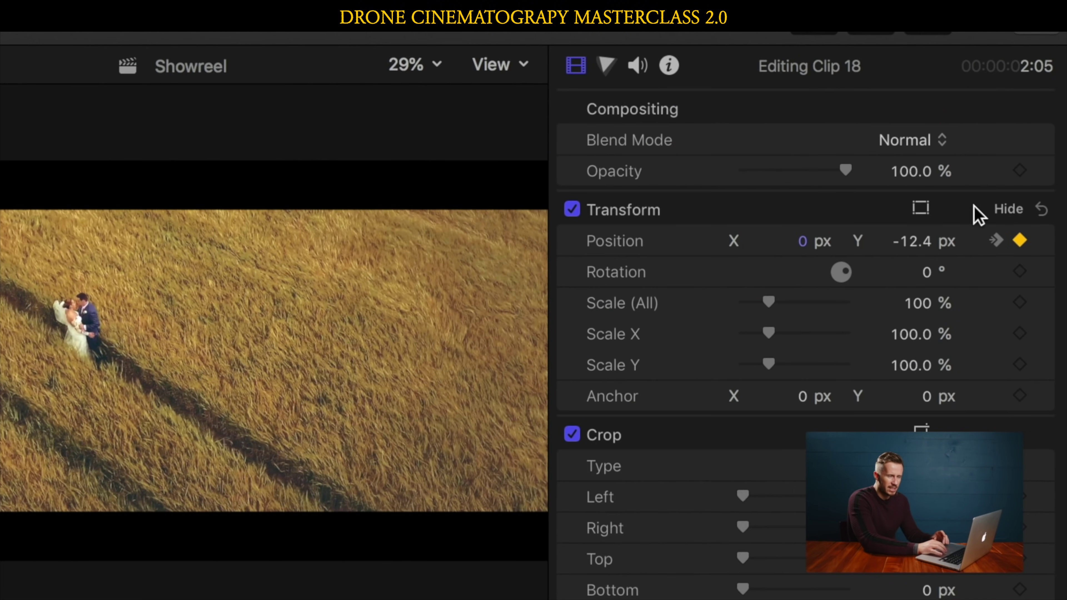